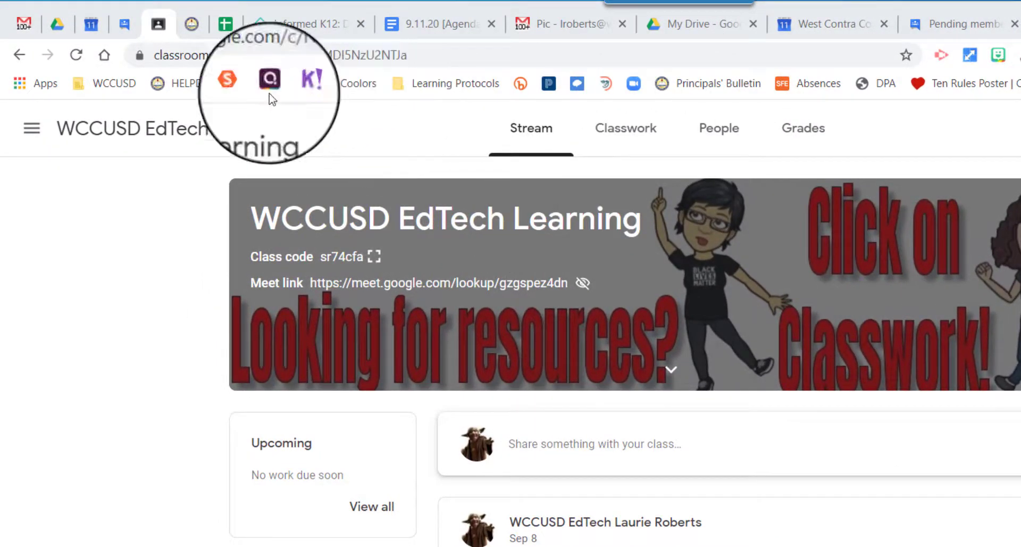
Delete the HELPDESK bookmark from the bookmarks bar.
left_click(113, 91)
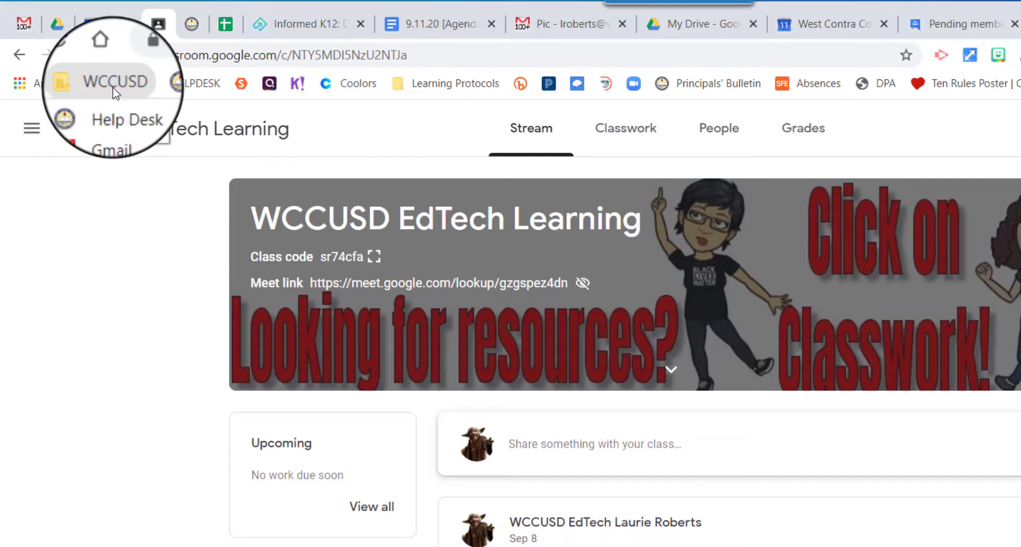
right_click(200, 92)
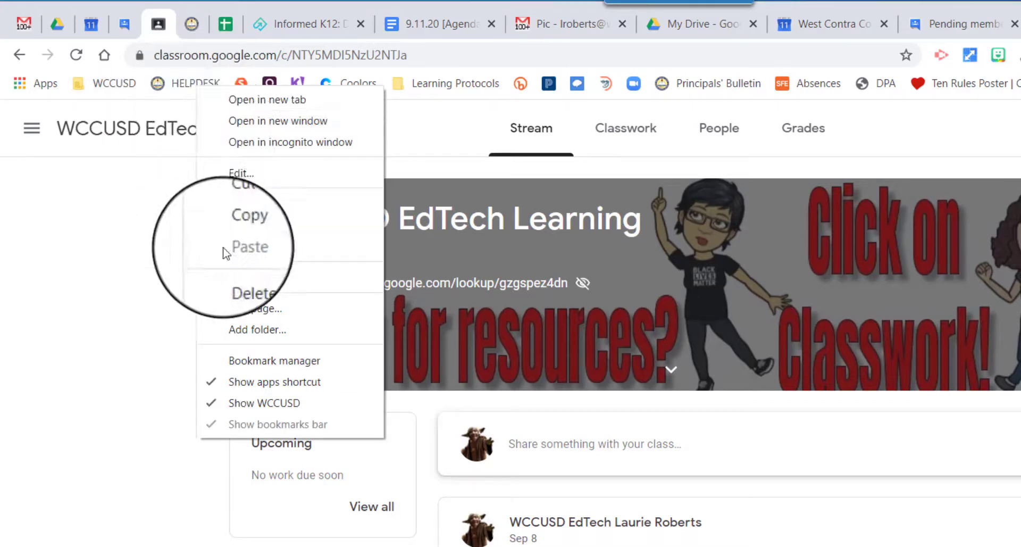
left_click(234, 284)
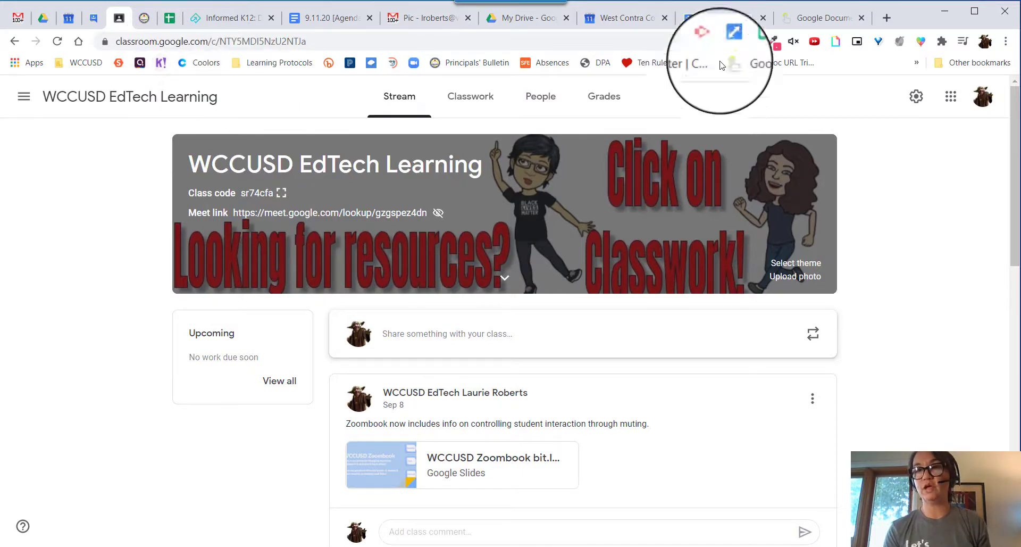
Reveal the hidden bar bookmarks: Informed K12, Friday PD Schedule and Quick Digital Citizenship 6-12.
left_click(966, 71)
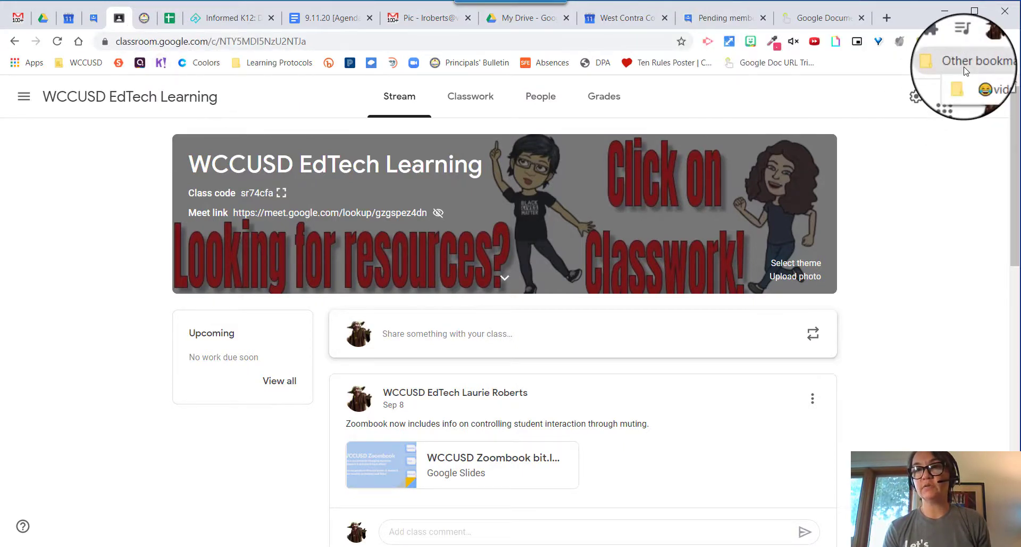
mouse_move(964, 85)
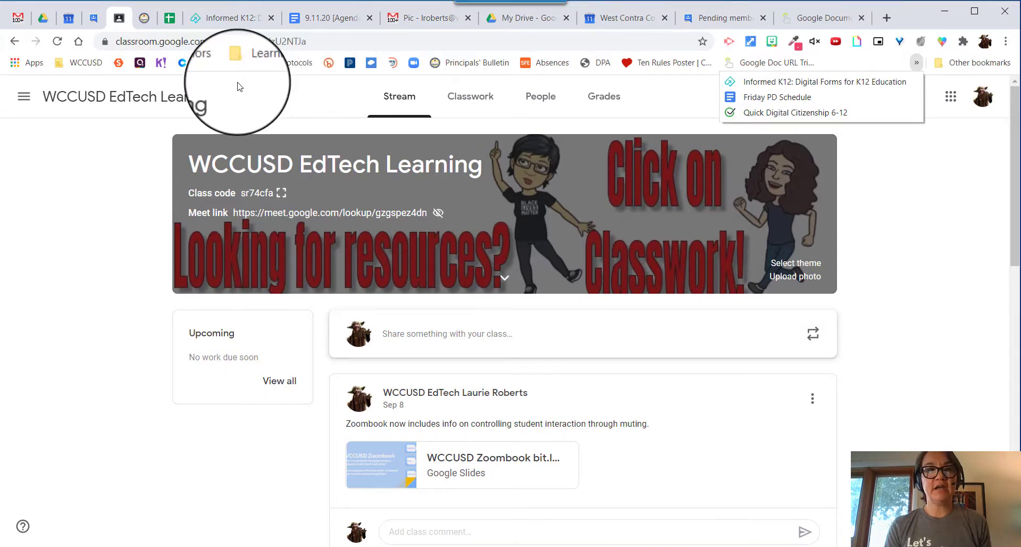
Add a new empty folder named Formative Assessments inside Other bookmarks.
right_click(172, 64)
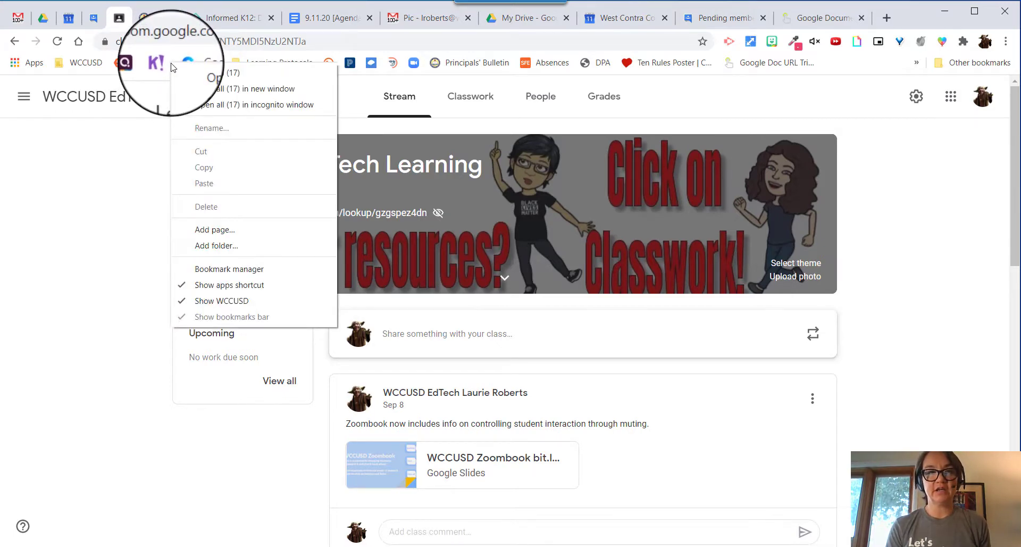
left_click(219, 244)
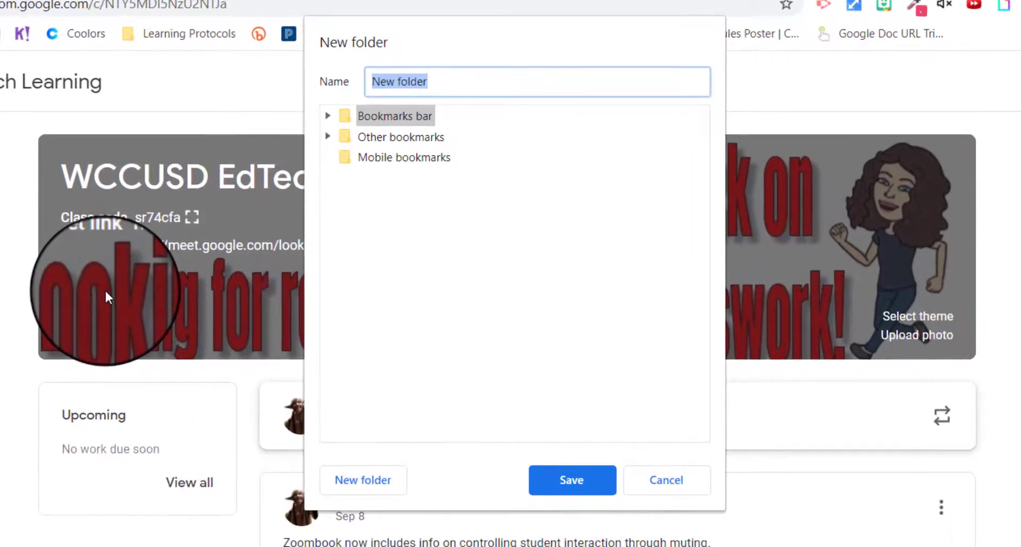
type("Formative Asses")
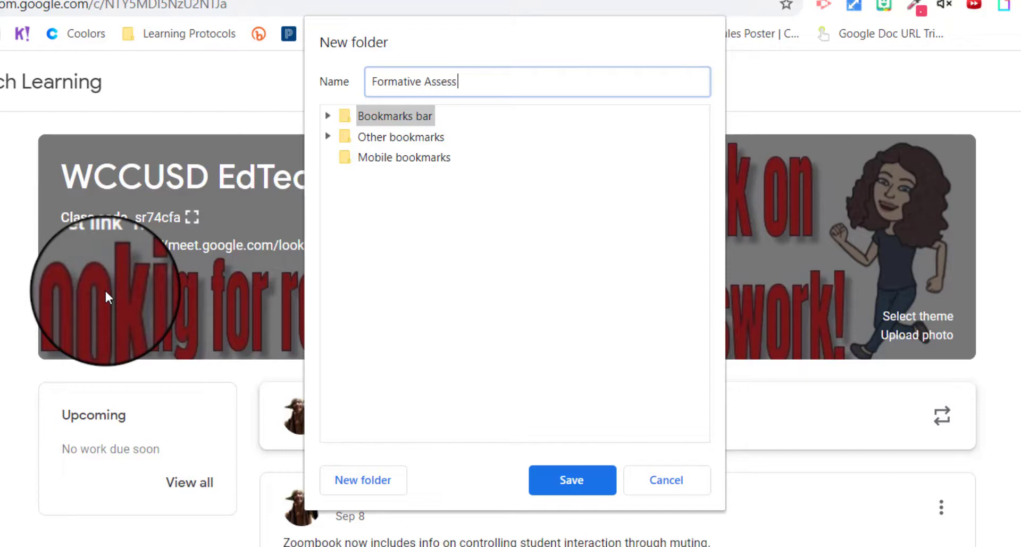
type("s")
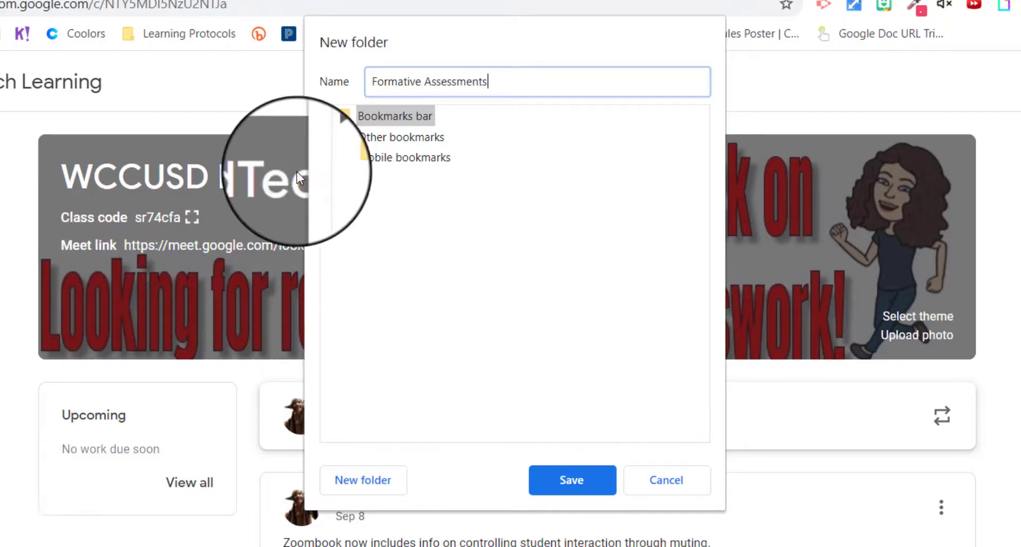
left_click(328, 137)
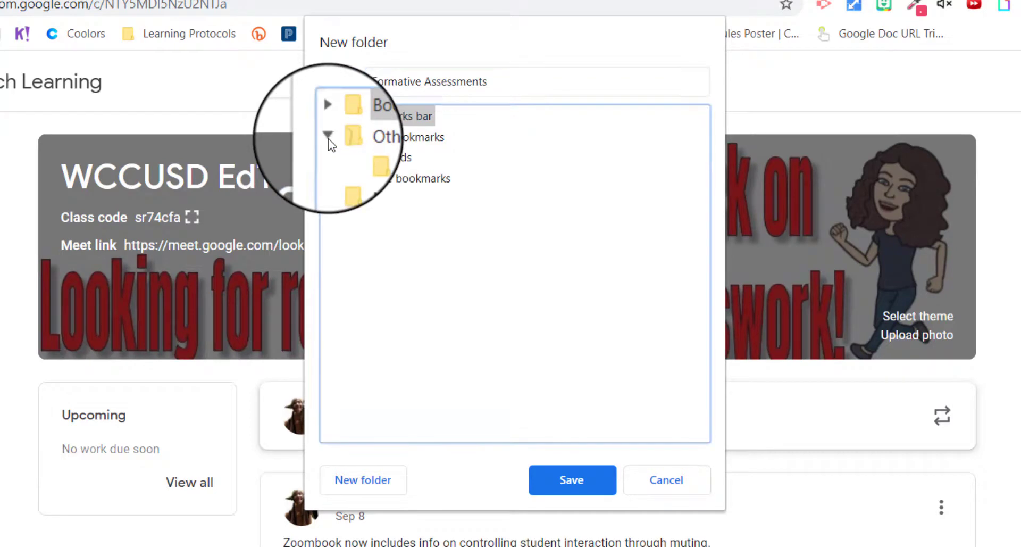
left_click(349, 140)
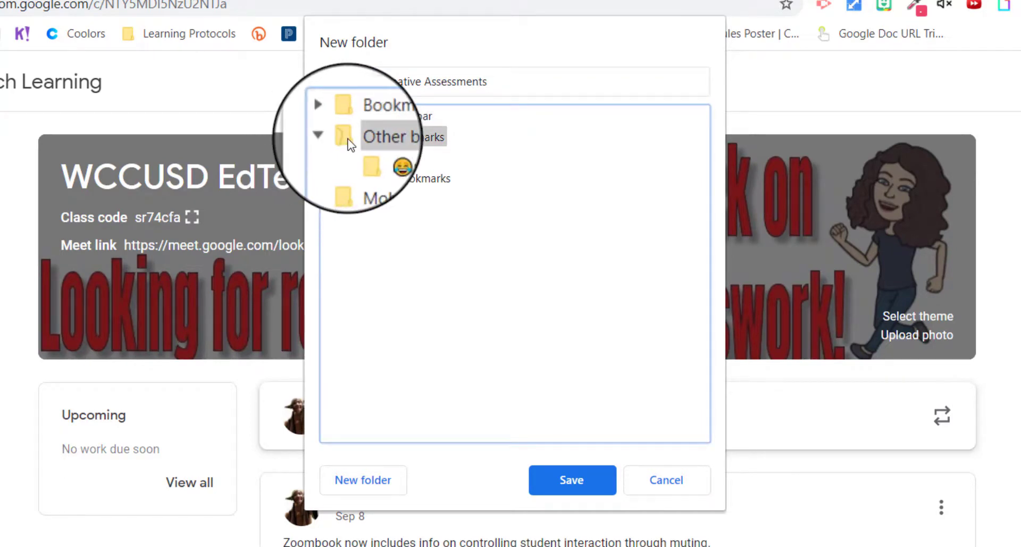
left_click(349, 140)
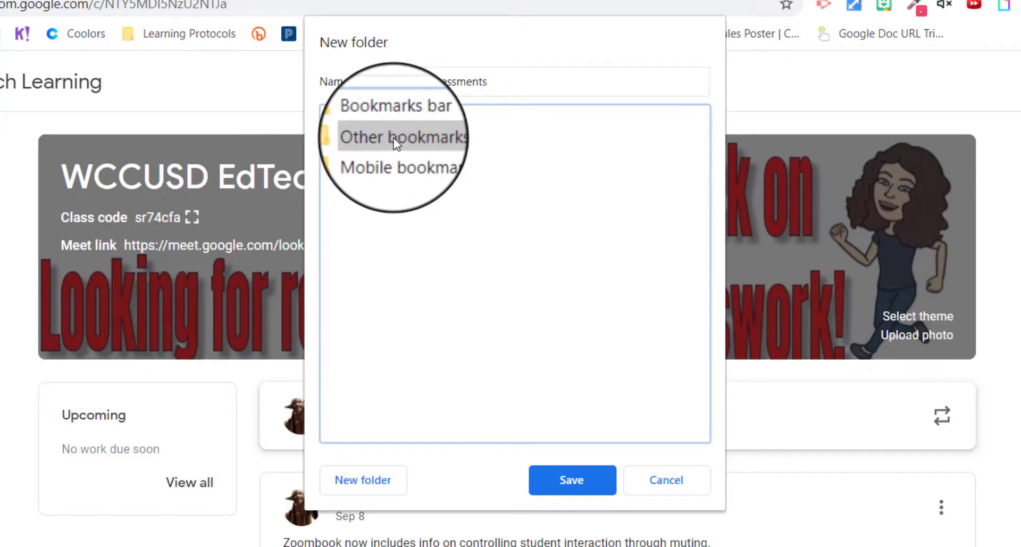
left_click(559, 482)
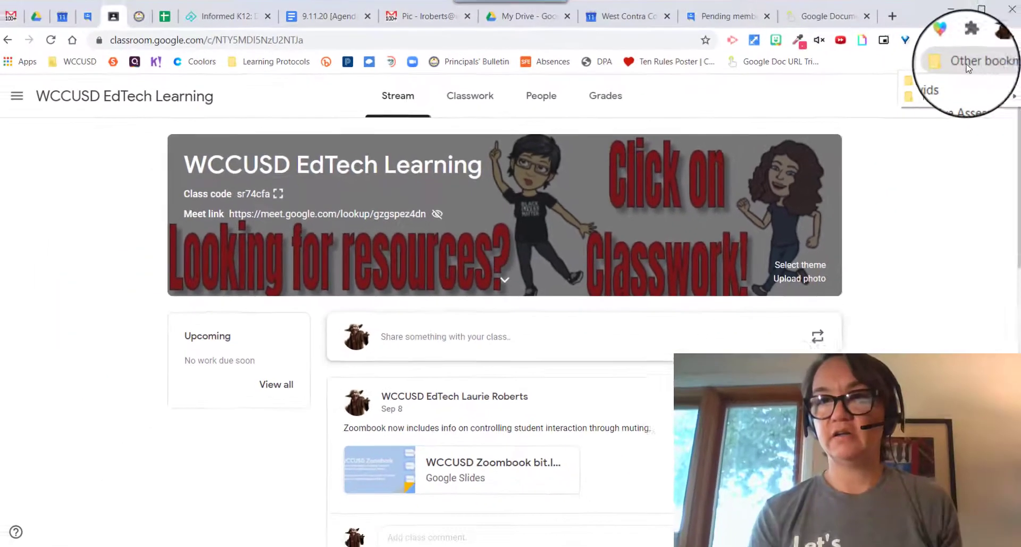
Drag the S (Socrative), Q (Quizizz) and K! (Kahoot) bookmarks into Formative Assessments.
left_click(982, 62)
mouse_move(956, 91)
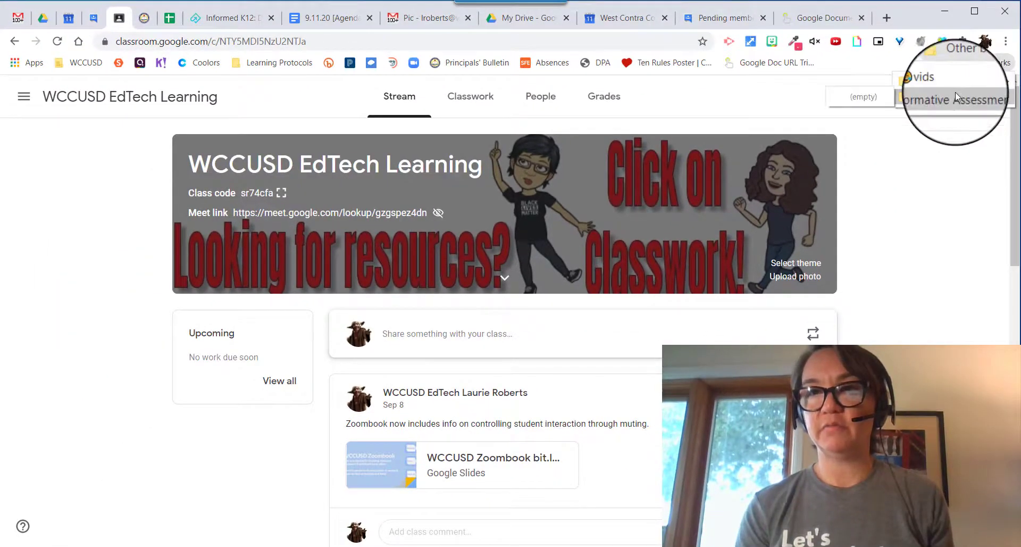
left_click(119, 65)
left_click_drag(959, 68, 951, 100)
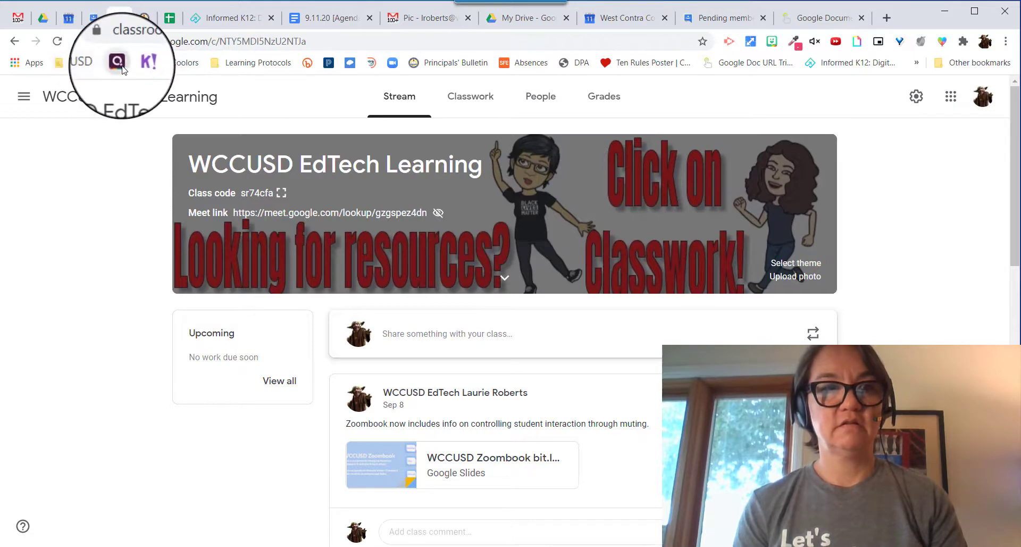
left_click(963, 72)
mouse_move(958, 98)
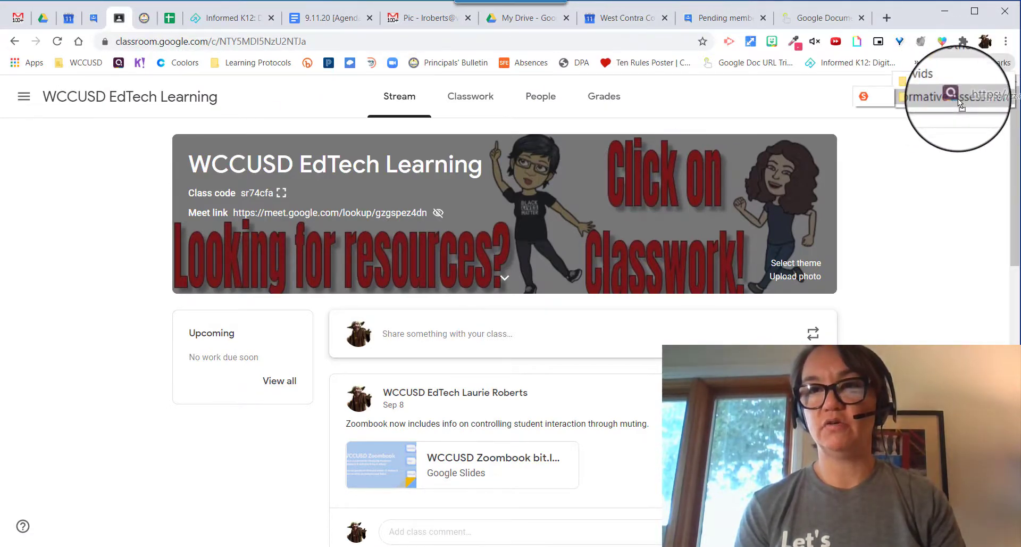
left_click_drag(959, 98, 958, 98)
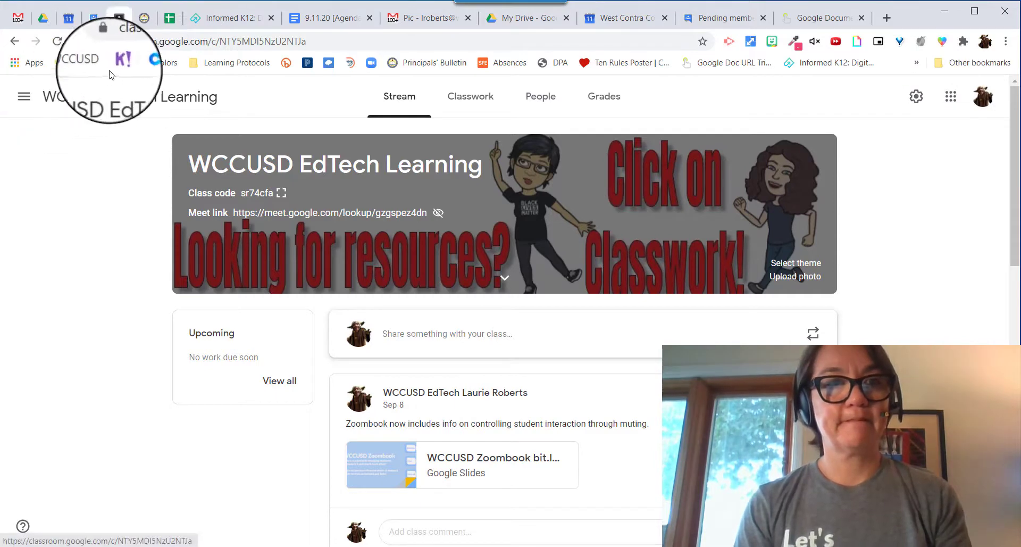
mouse_move(119, 62)
left_mouse_down()
mouse_move(453, 70)
mouse_move(699, 93)
mouse_move(933, 67)
mouse_move(950, 98)
left_mouse_up()
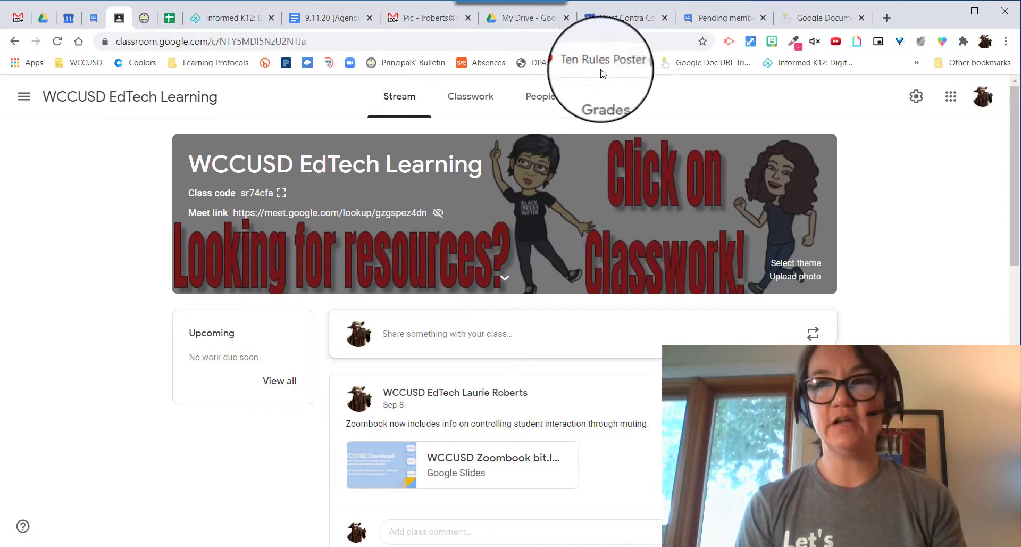
left_click(969, 62)
mouse_move(950, 98)
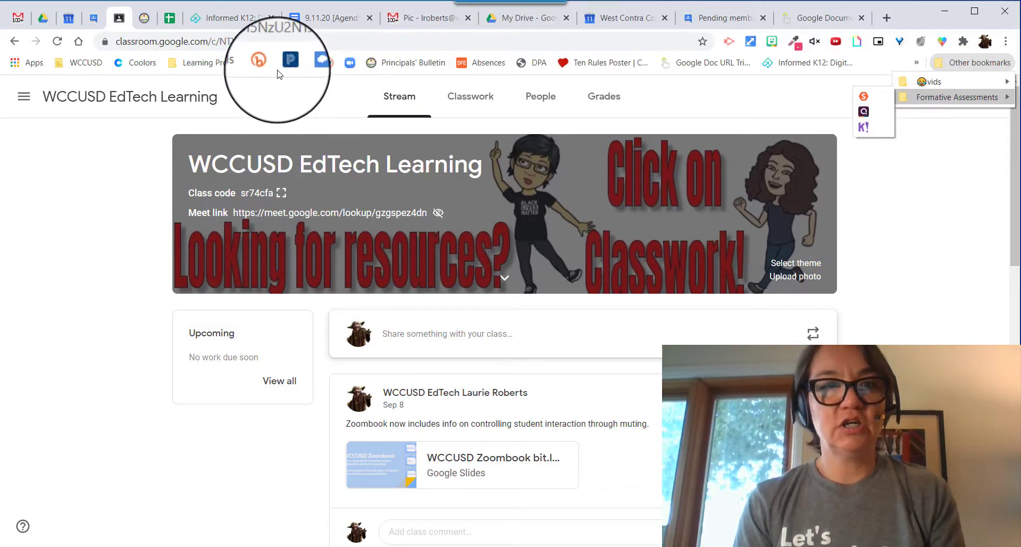
Edit the Ten Rules Poster bookmark and clear its name entirely so only the icon shows.
right_click(598, 65)
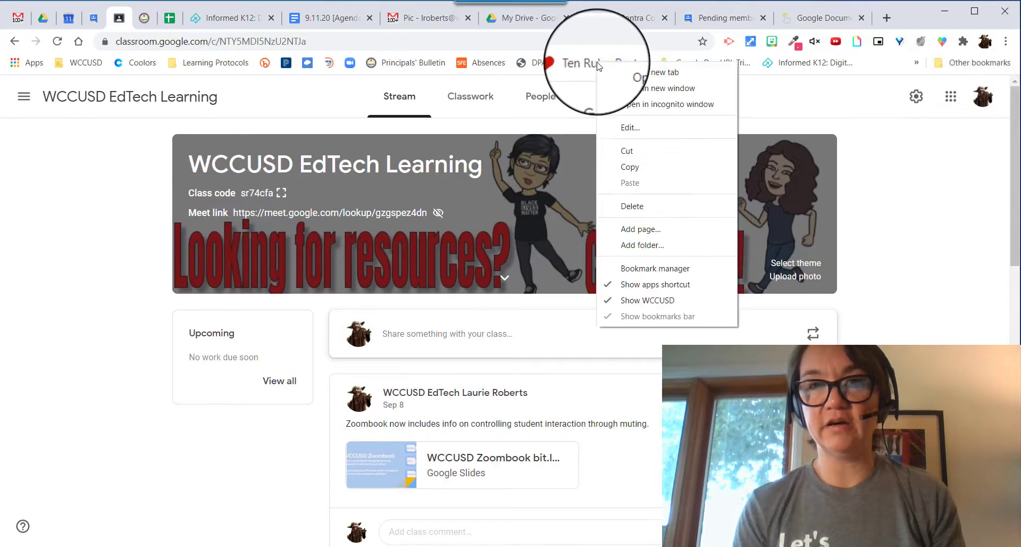
left_click(640, 128)
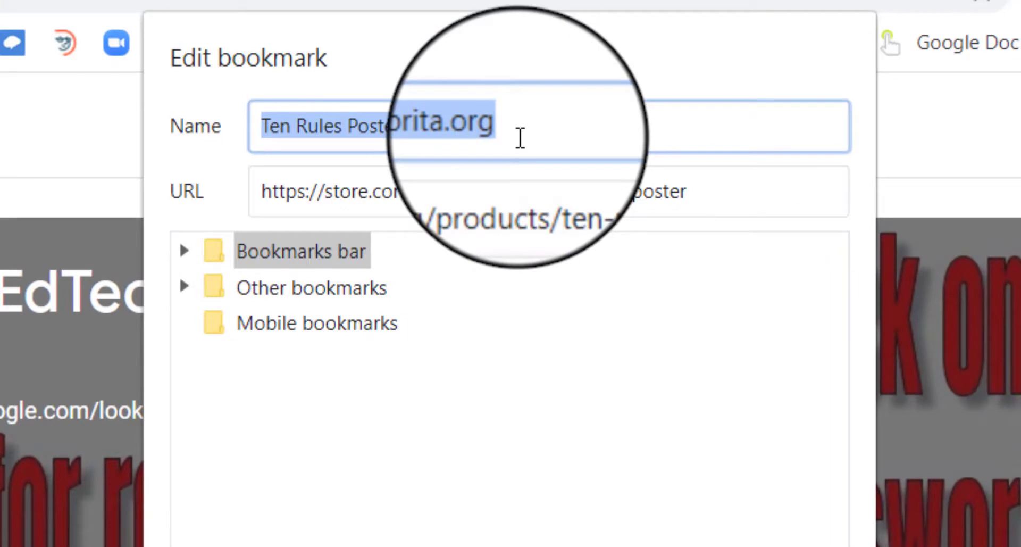
left_click(520, 138)
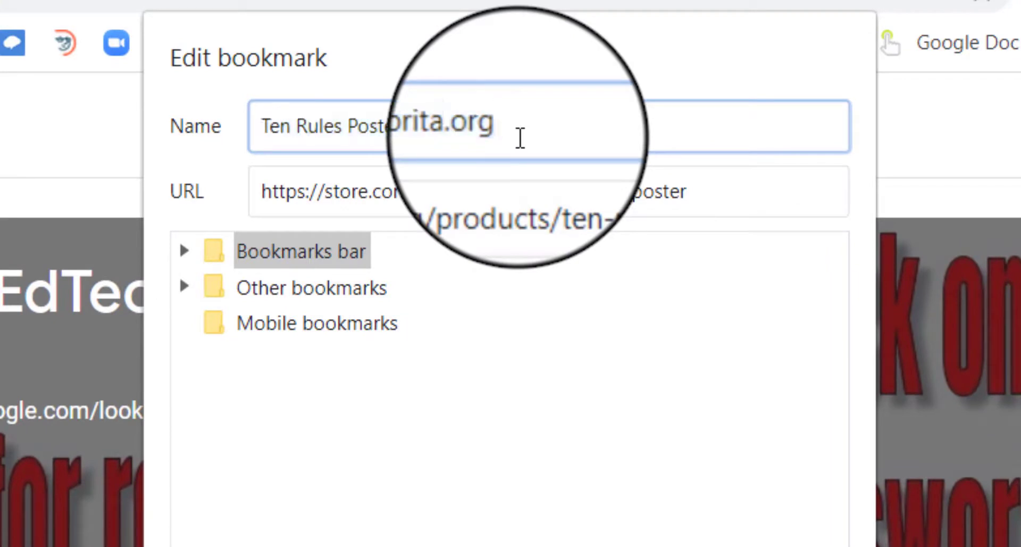
key("BackSpace")
key("BackSpace")
key("BackSpace")
key("BackSpace")
key("BackSpace")
key("BackSpace")
key("BackSpace")
key("BackSpace")
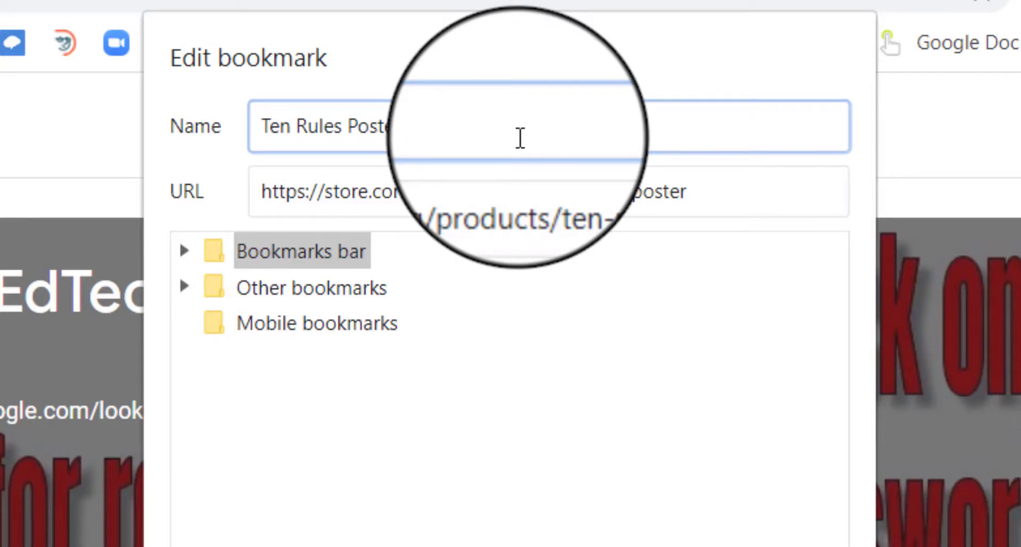
key("BackSpace")
key("BackSpace")
key("BackSpace")
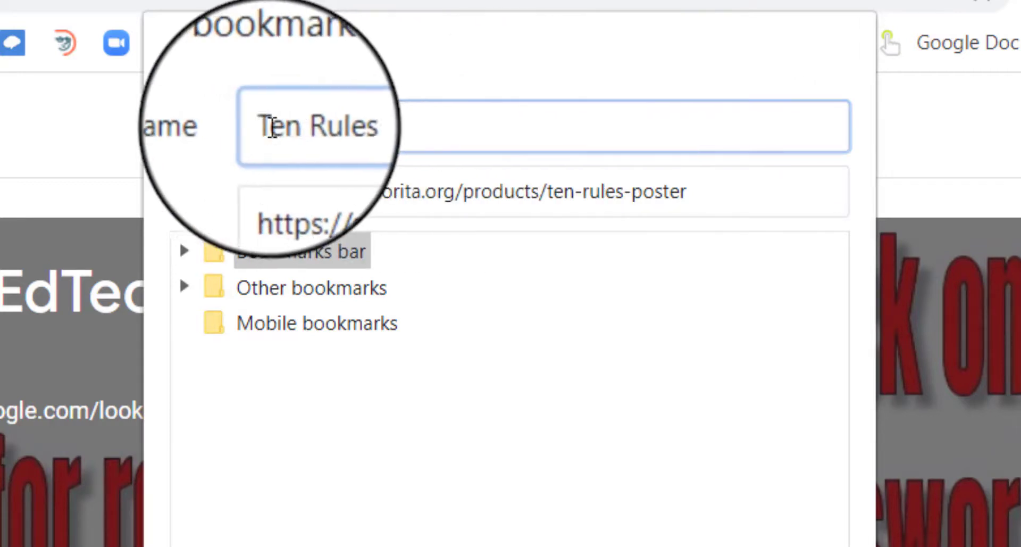
double_click(275, 130)
type("10")
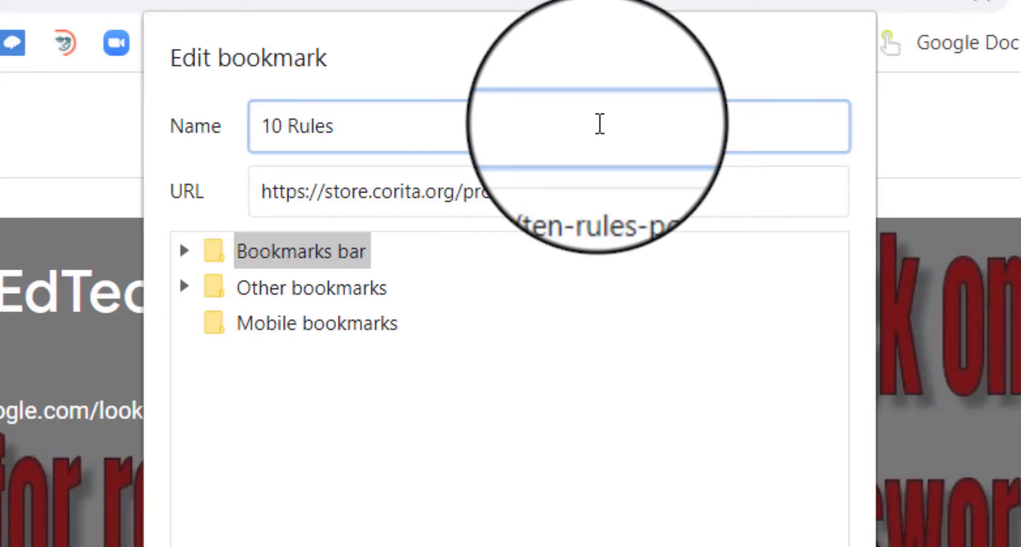
key("ctrl+a")
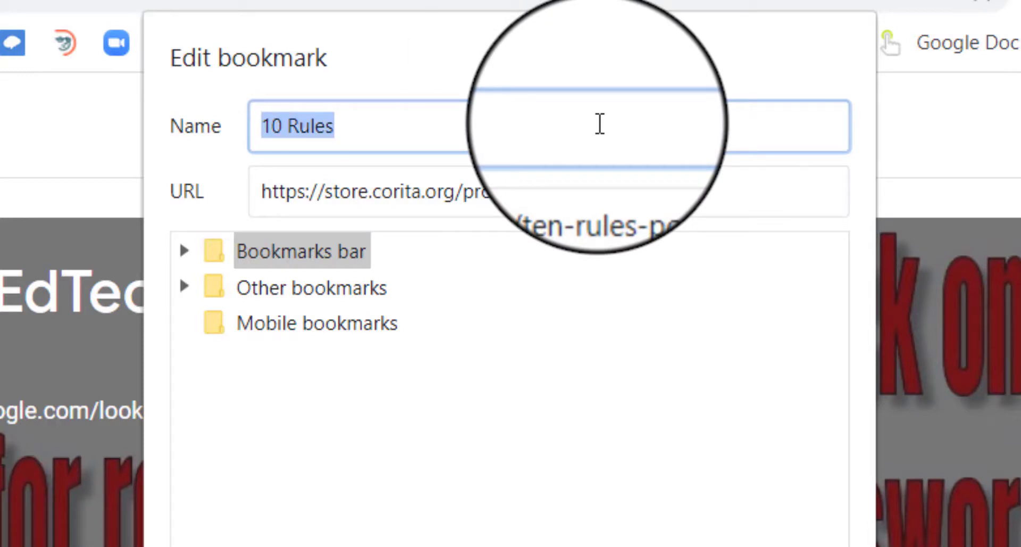
key("BackSpace")
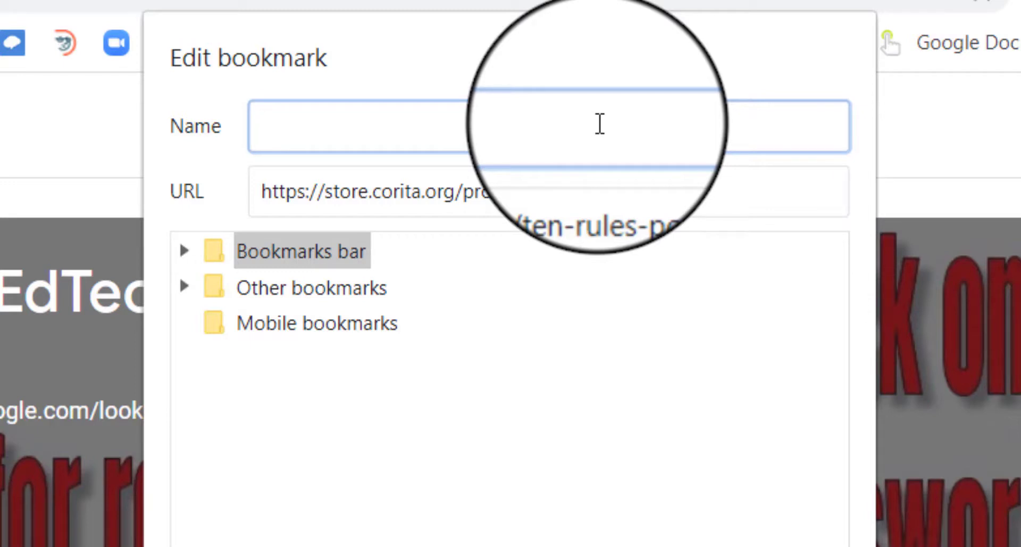
type("10")
key("BackSpace")
key("BackSpace")
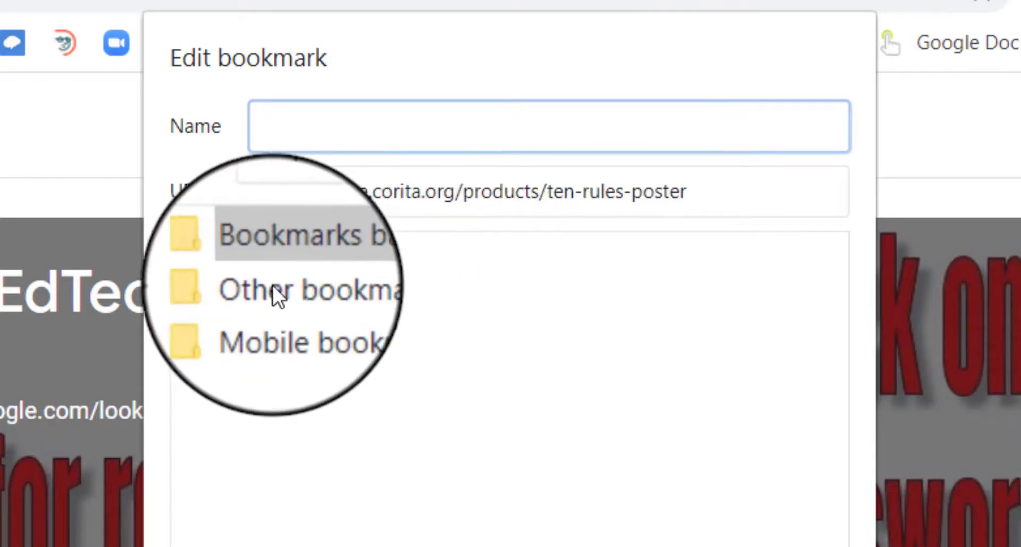
Save the nameless bookmark into Other bookmarks and verify it appears there.
left_click(225, 284)
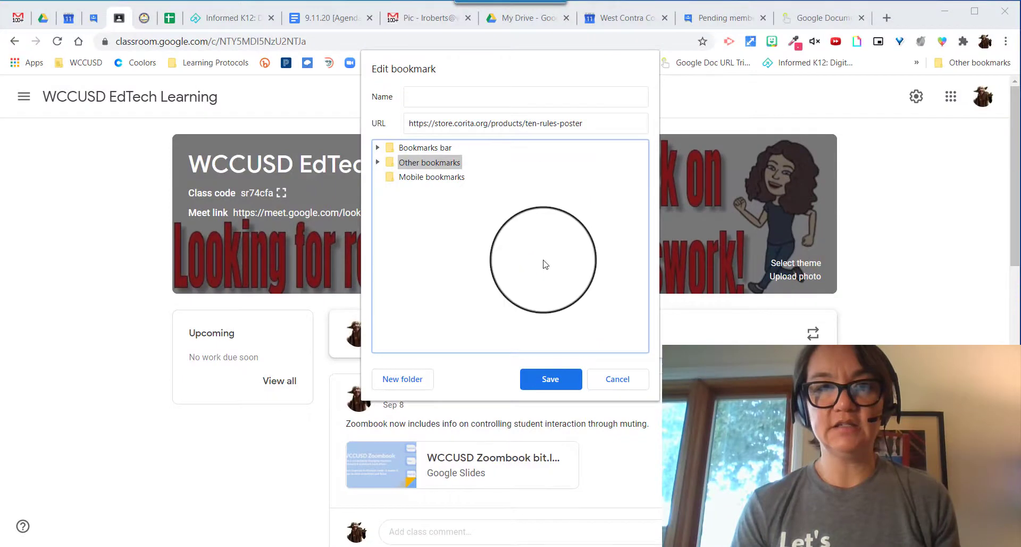
left_click(548, 384)
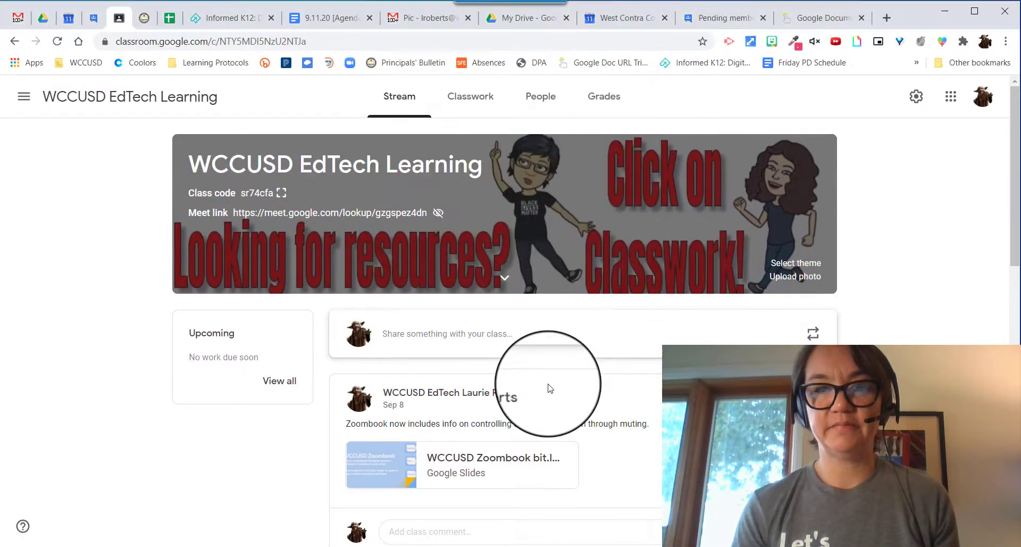
left_click(977, 65)
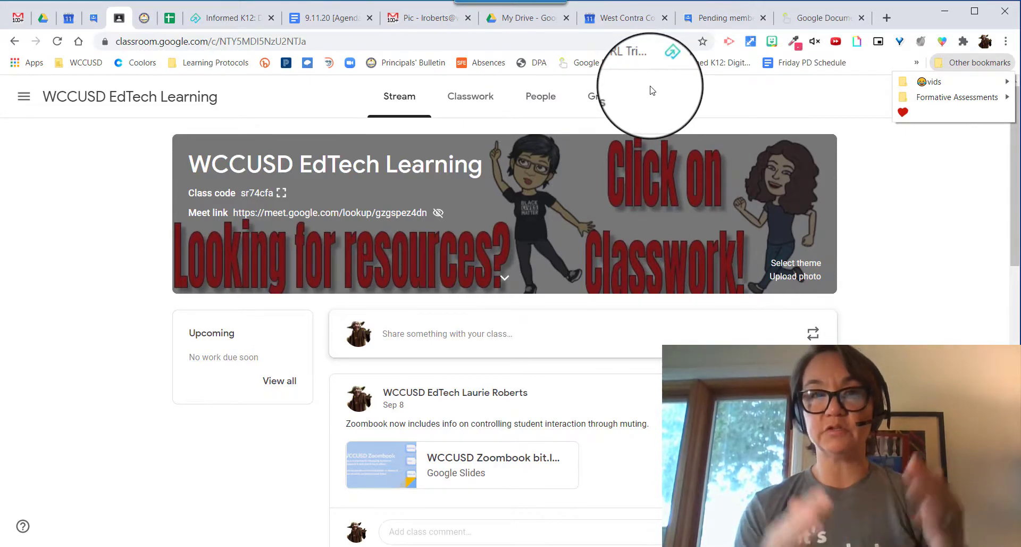
Add a new folder named Biz to the bookmarks bar.
right_click(861, 69)
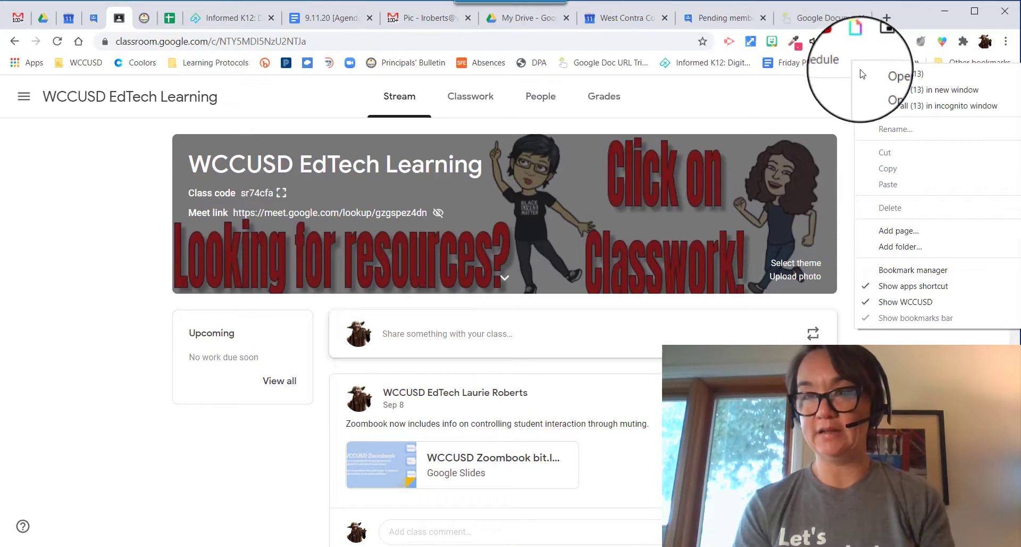
left_click(879, 246)
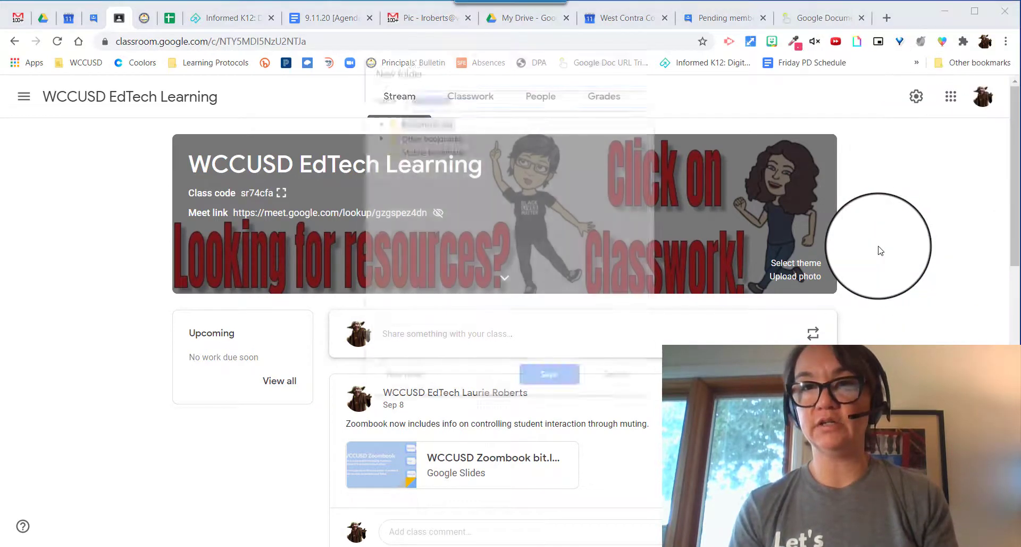
type("Biz")
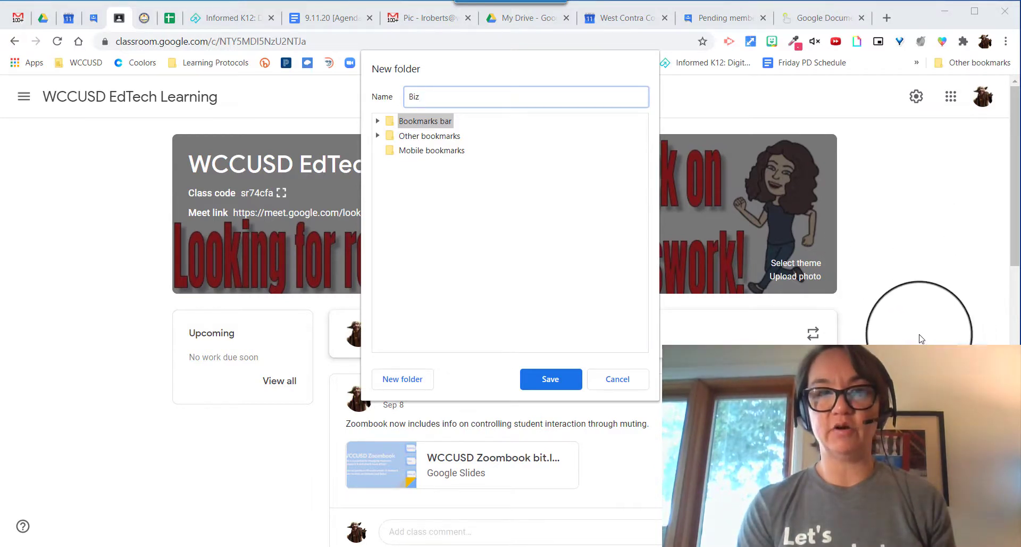
left_click(537, 387)
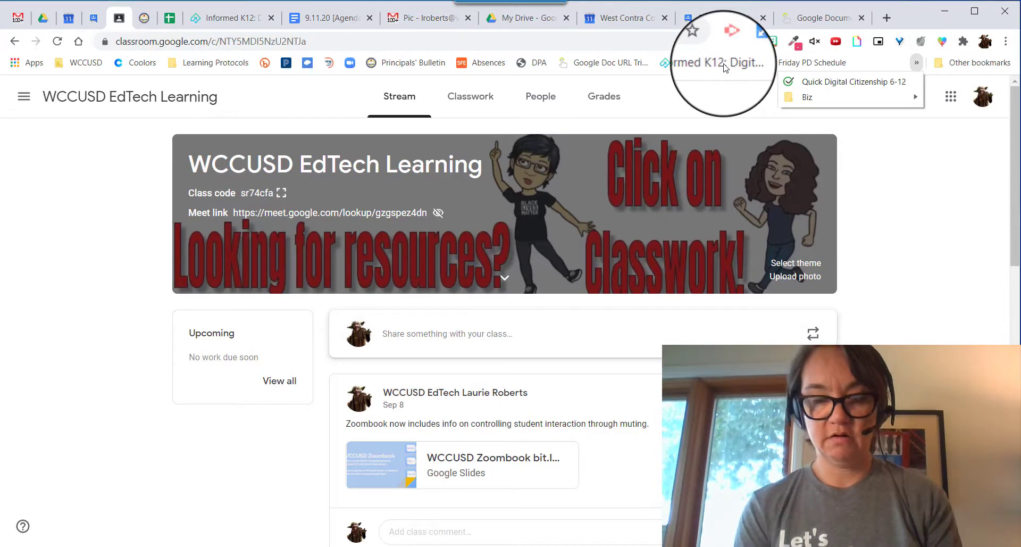
Drag Informed K12, DPA, Absences, Principals' Bulletin, the spiral-icon and blue P bookmarks into Biz.
left_click_drag(724, 67, 891, 97)
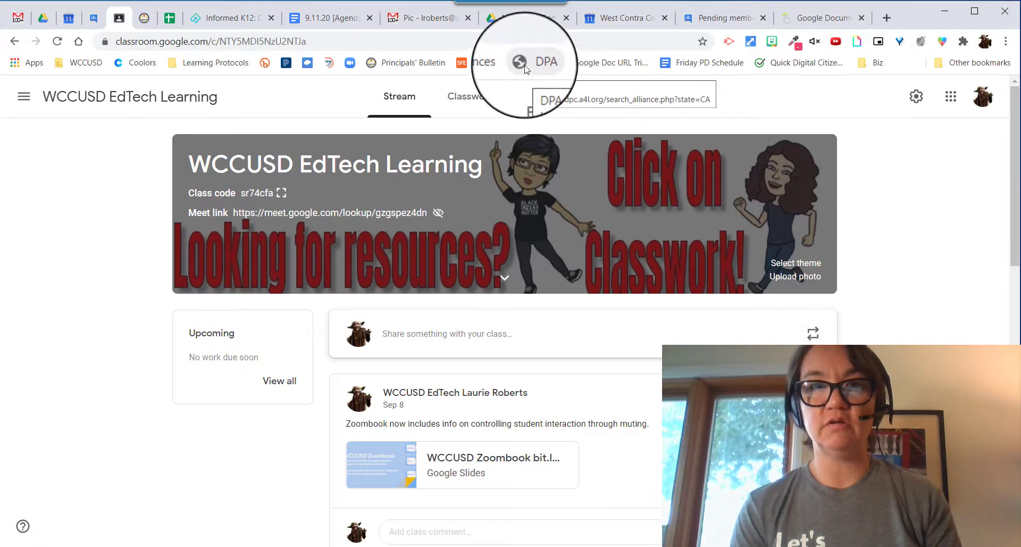
mouse_move(525, 70)
left_mouse_down()
mouse_move(681, 83)
mouse_move(877, 66)
mouse_move(867, 68)
left_mouse_up()
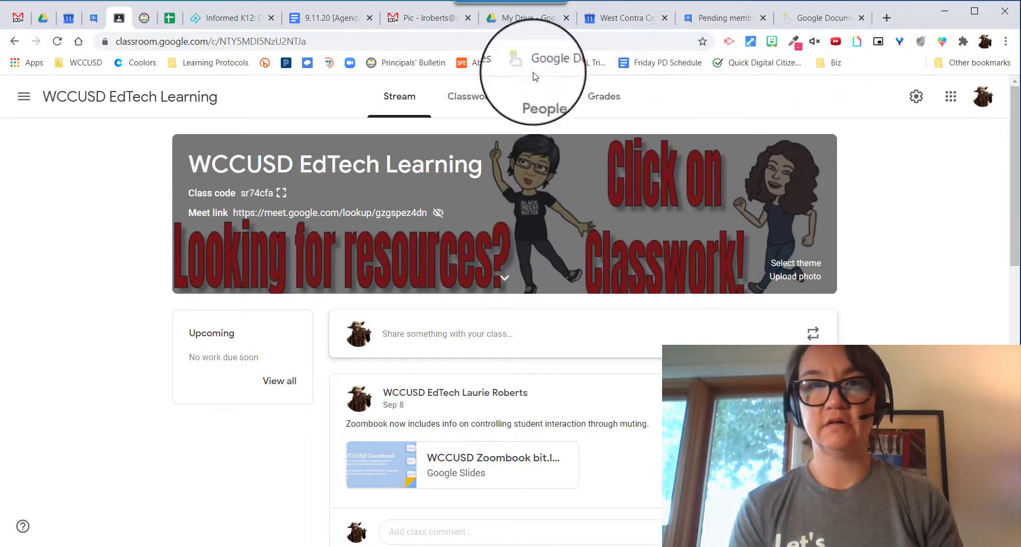
left_click_drag(493, 69, 834, 62)
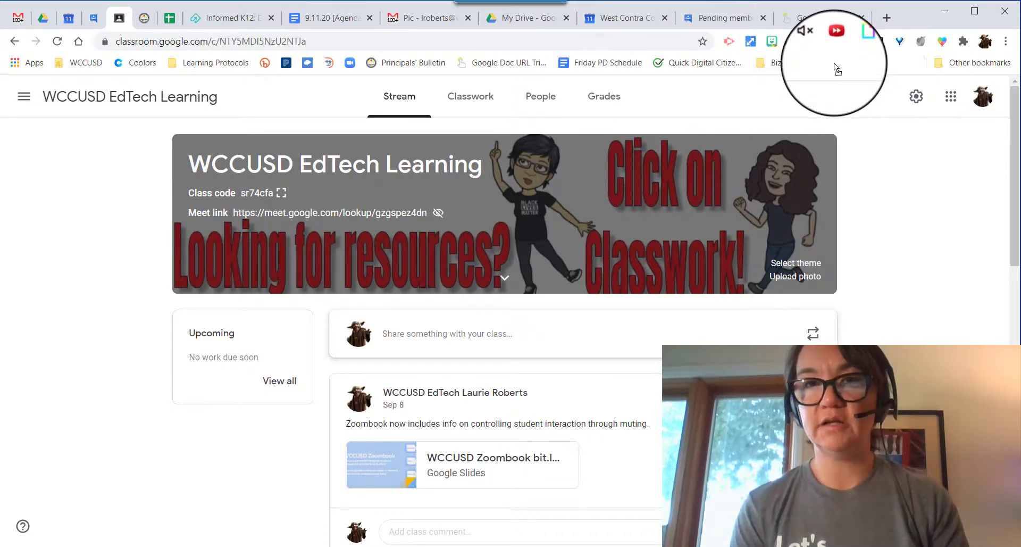
left_click_drag(412, 63, 774, 60)
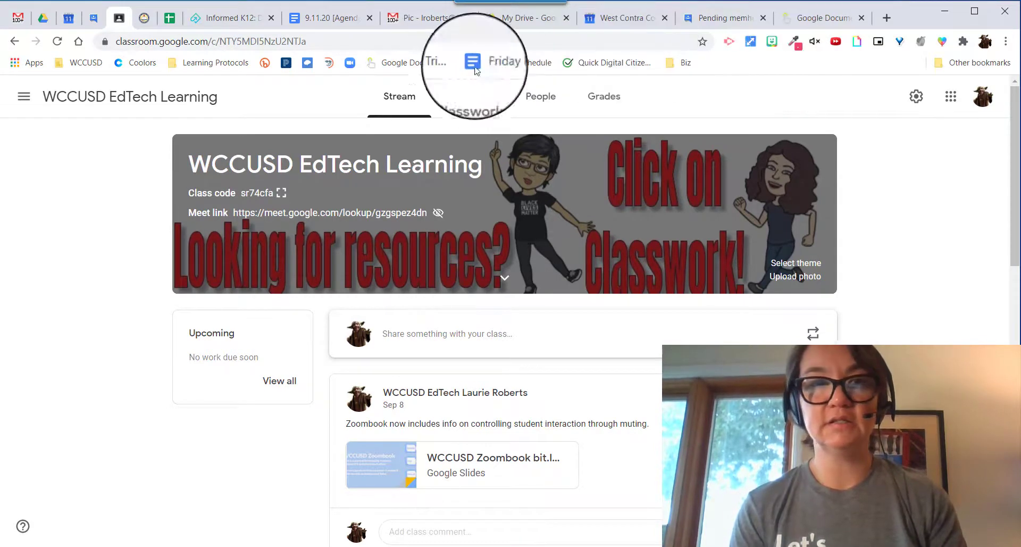
left_click_drag(328, 62, 674, 65)
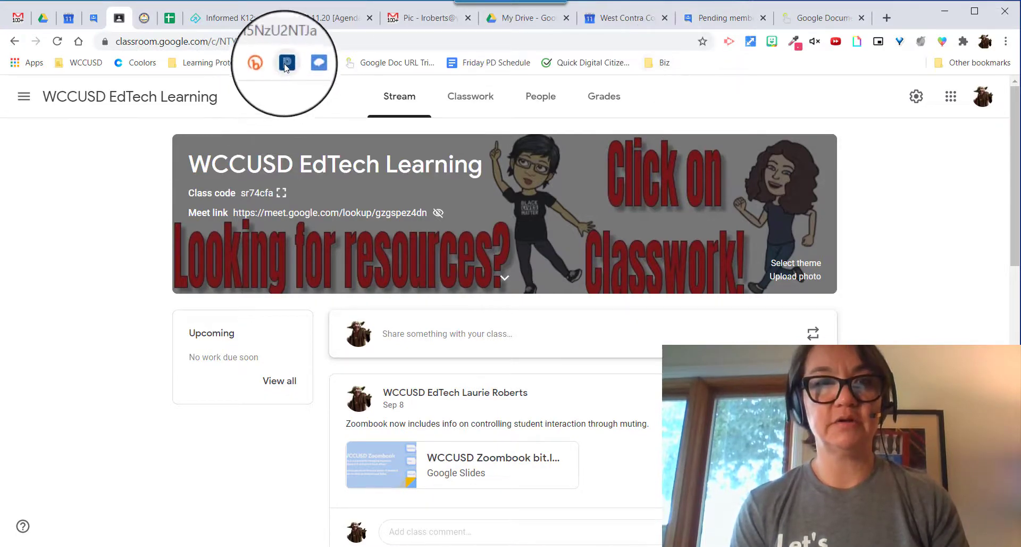
left_click_drag(287, 65, 649, 65)
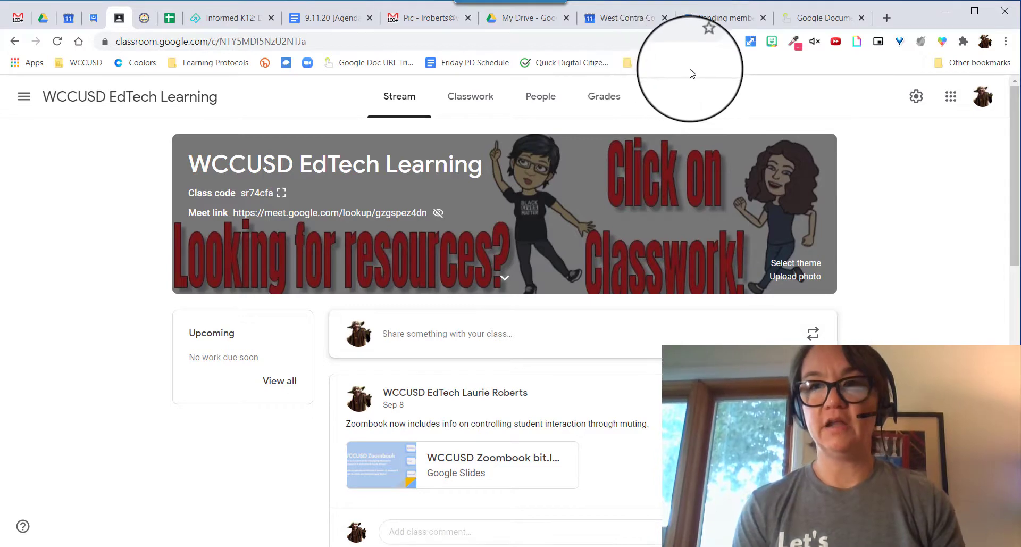